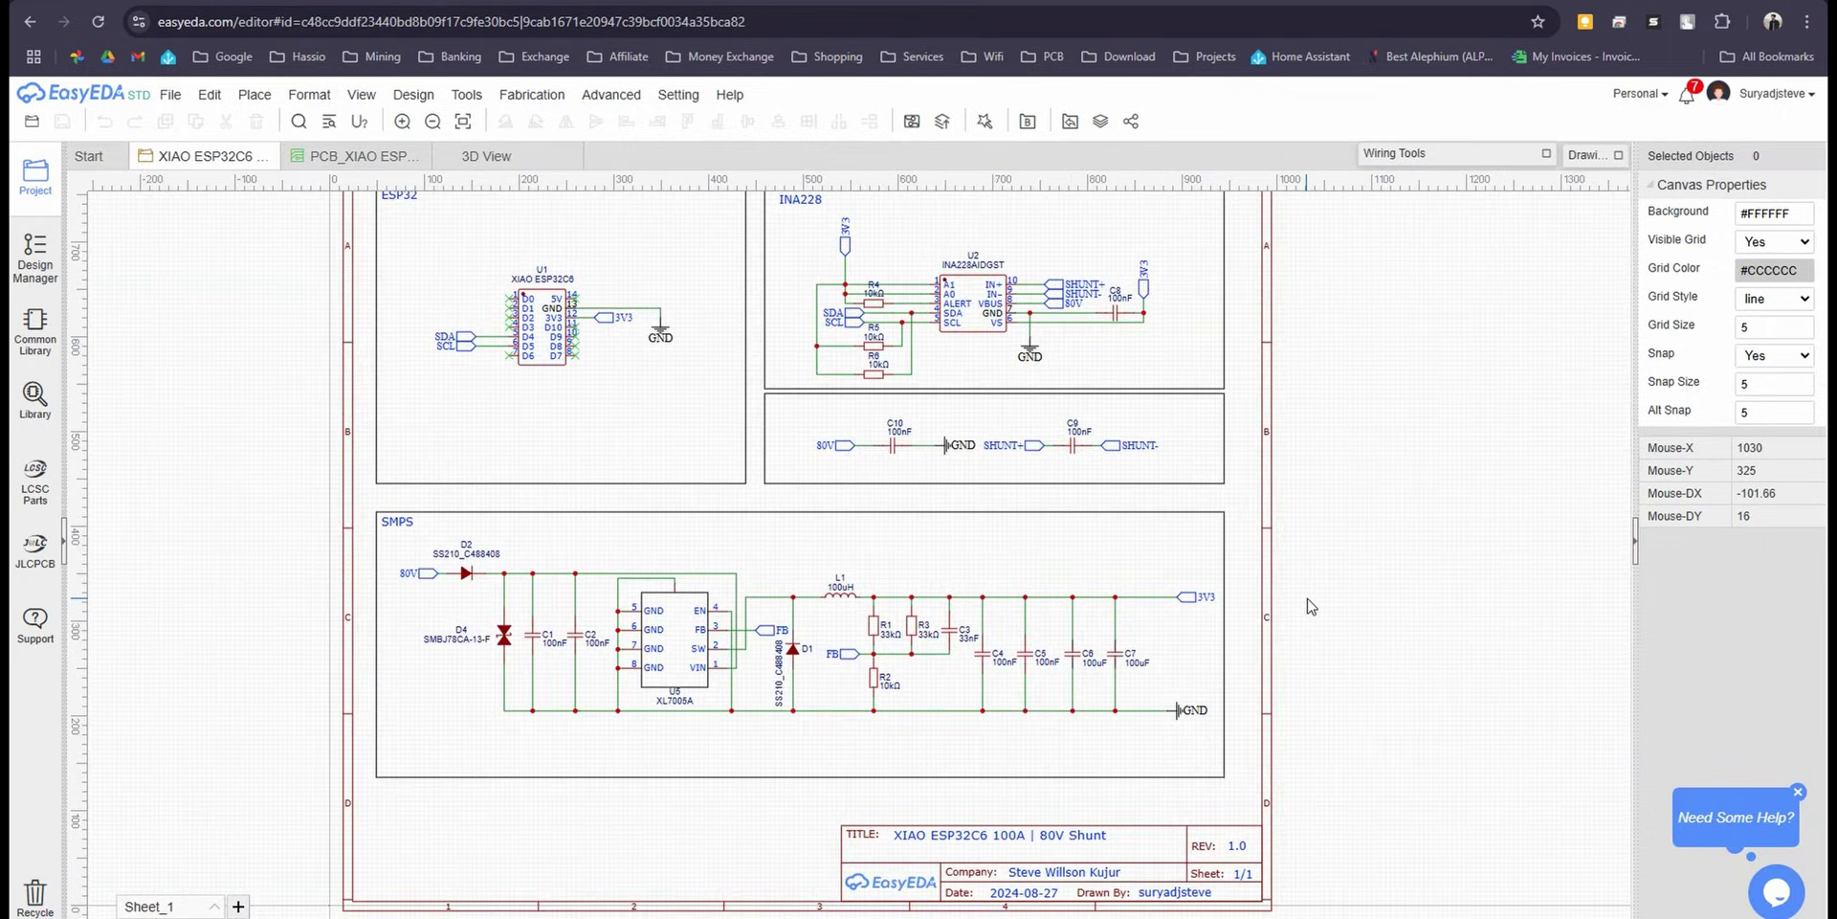
Step: Show the PCB_XIAO ESP32C6 layout and zoom in on the routed two-layer shunt board
{"action": "scroll", "coordinate": [1310, 605], "scroll_direction": "down", "scroll_amount": 2}
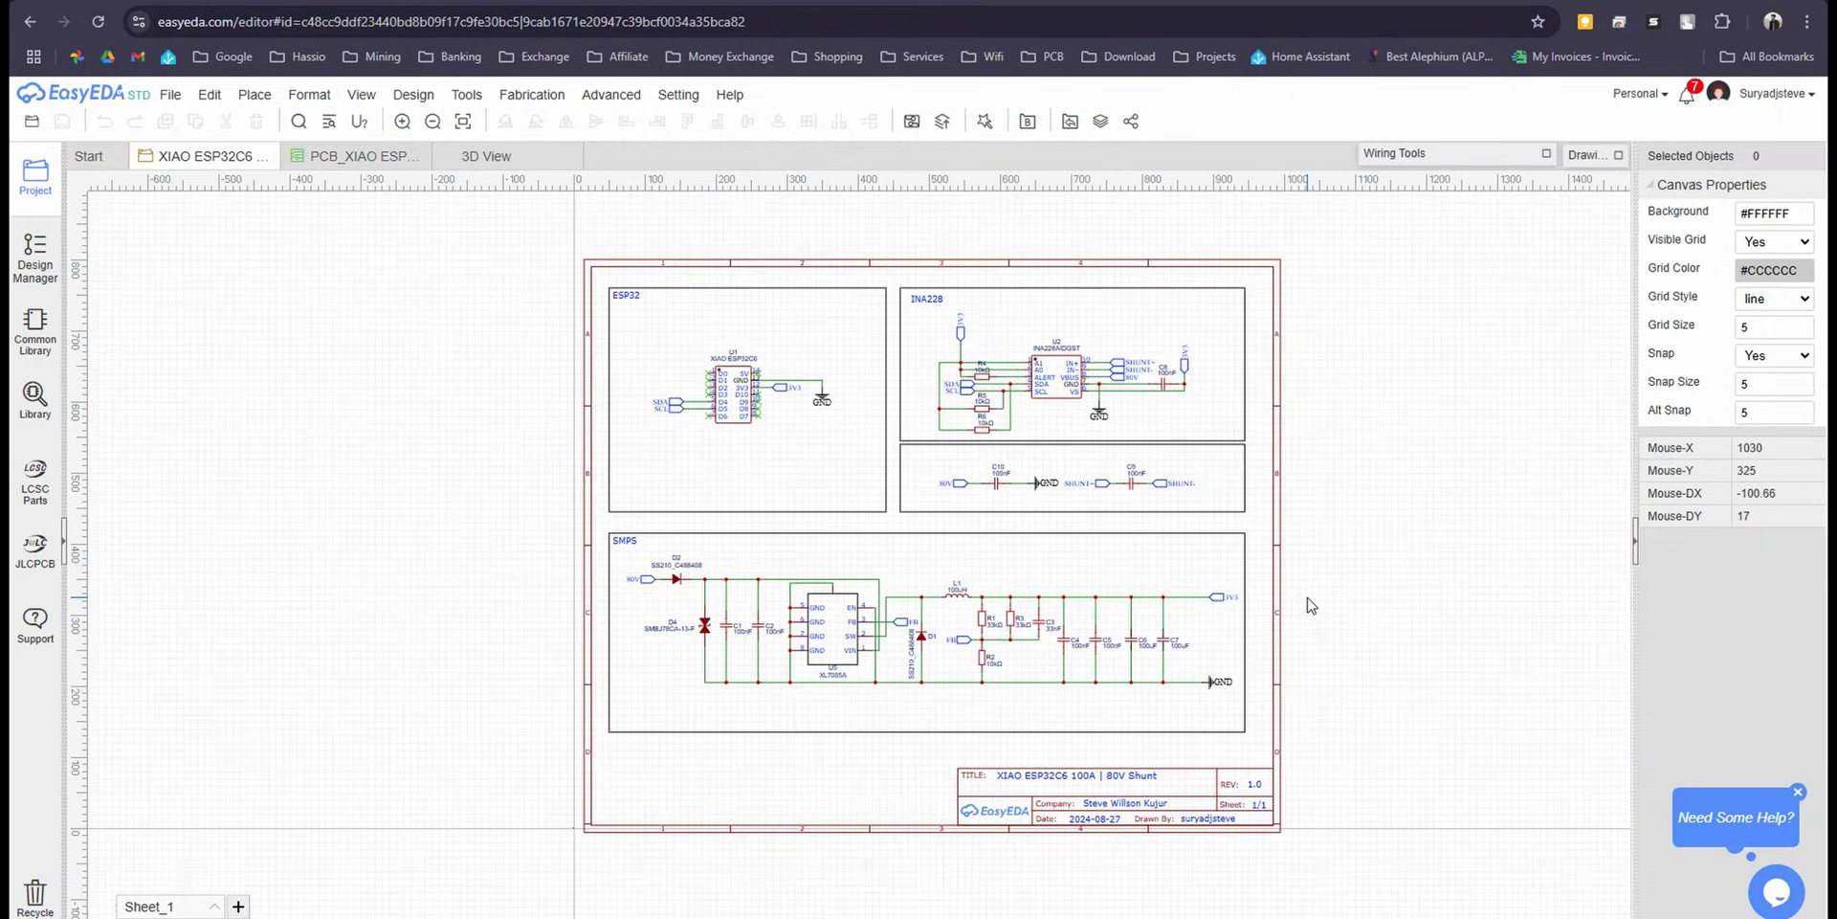
{"action": "left_click", "coordinate": [343, 158]}
{"action": "scroll", "coordinate": [1034, 396], "scroll_direction": "down", "scroll_amount": 1}
{"action": "scroll", "coordinate": [858, 249], "scroll_direction": "up", "scroll_amount": 3}
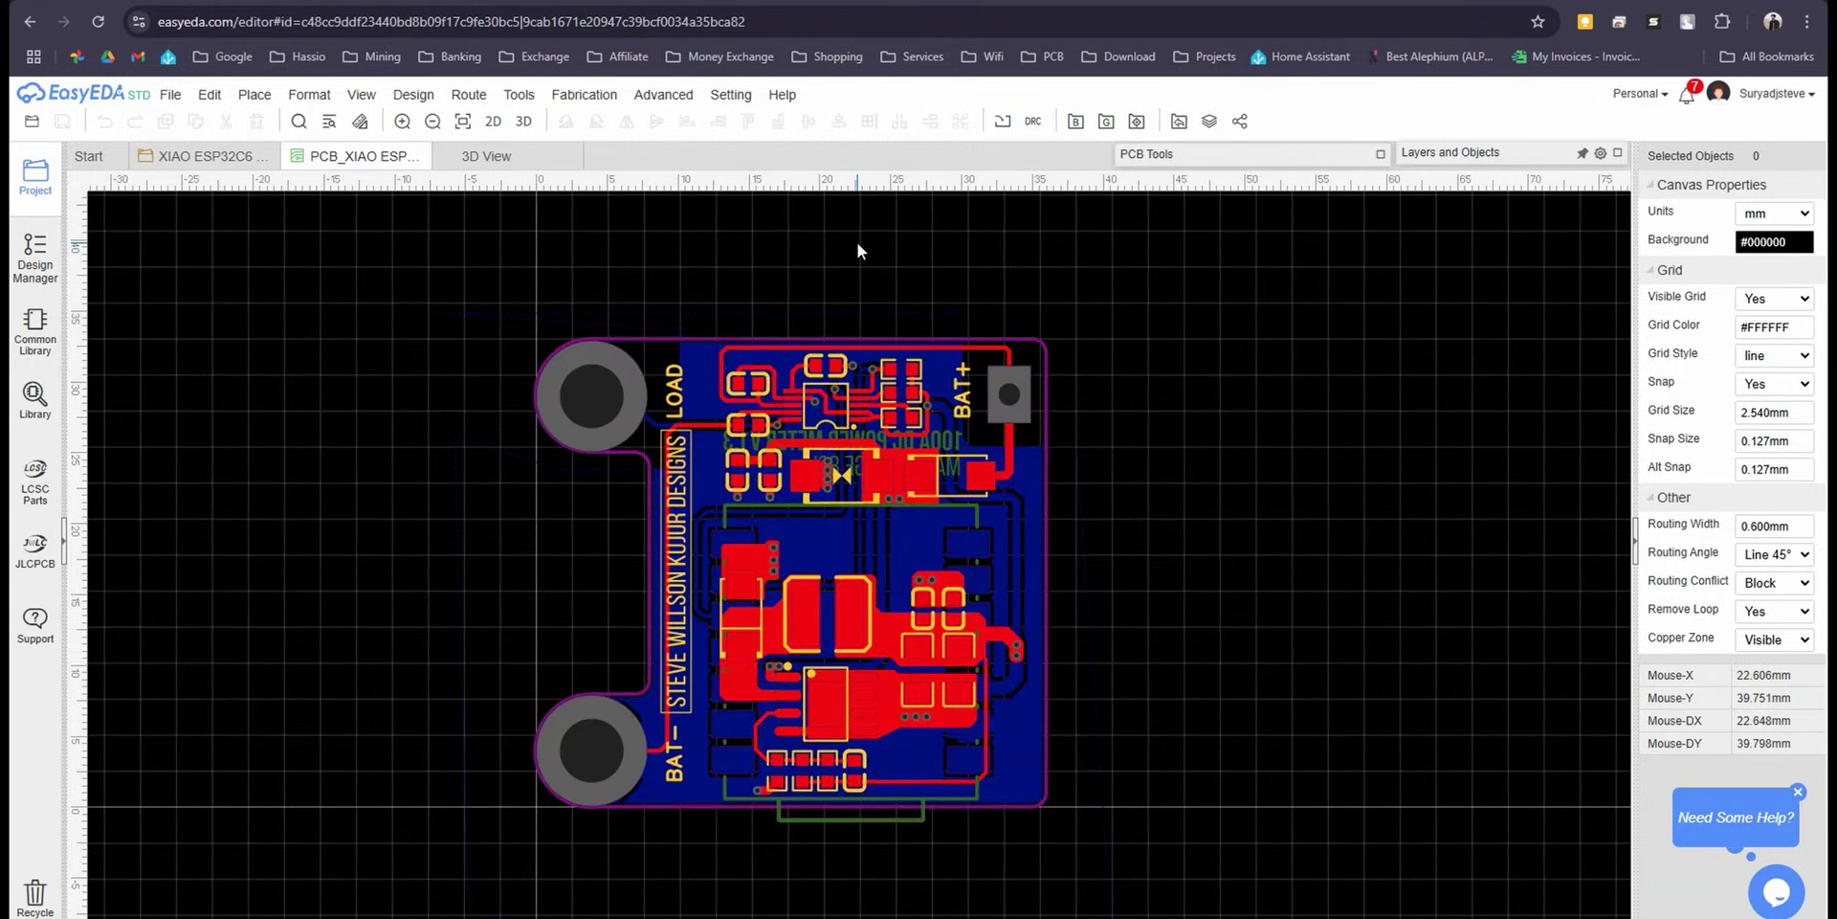